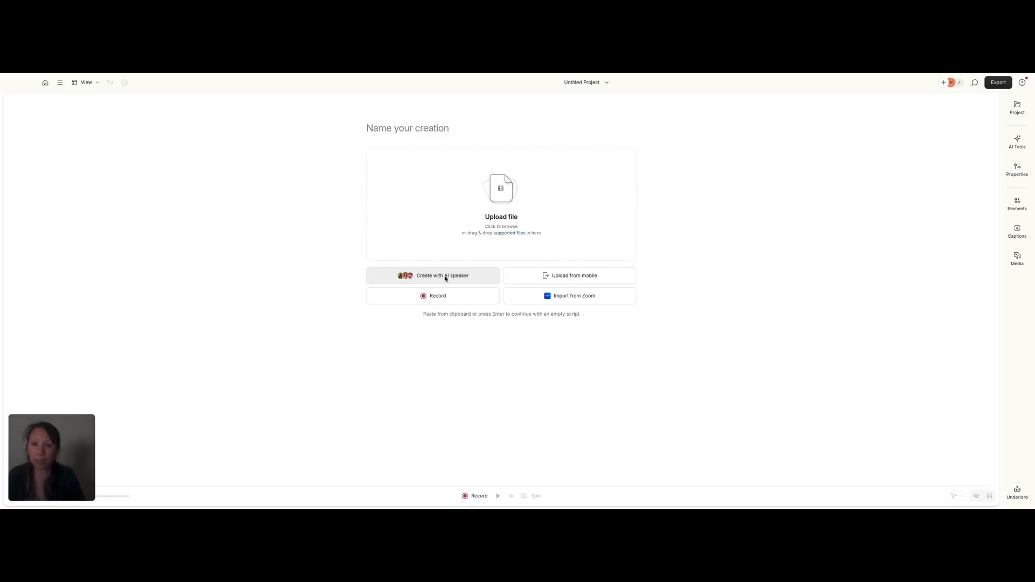
Start a creation with an AI speaker, preview the Louisa voice and choose it as the speaker.
click(446, 278)
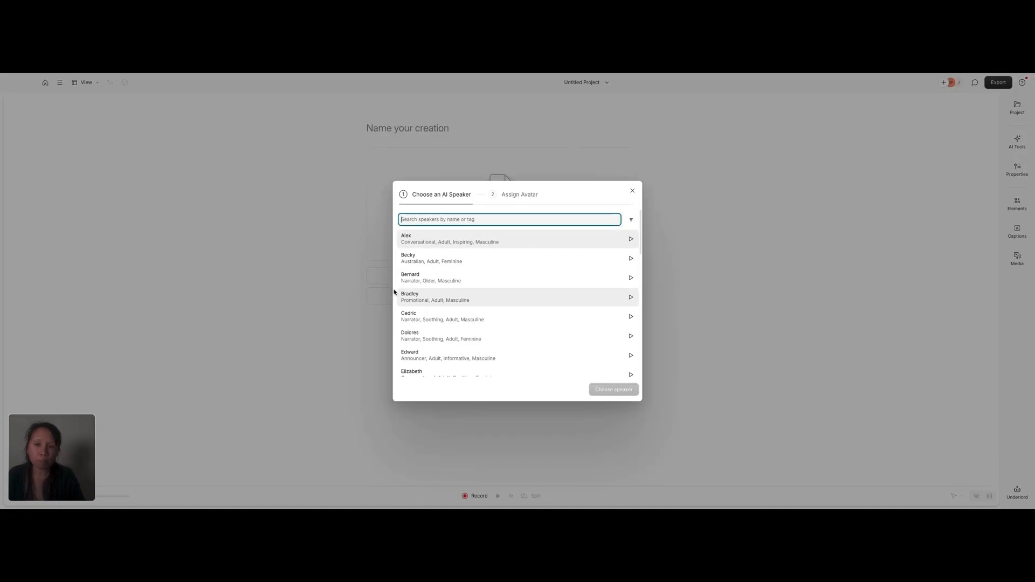
scroll(463, 328, down, 3)
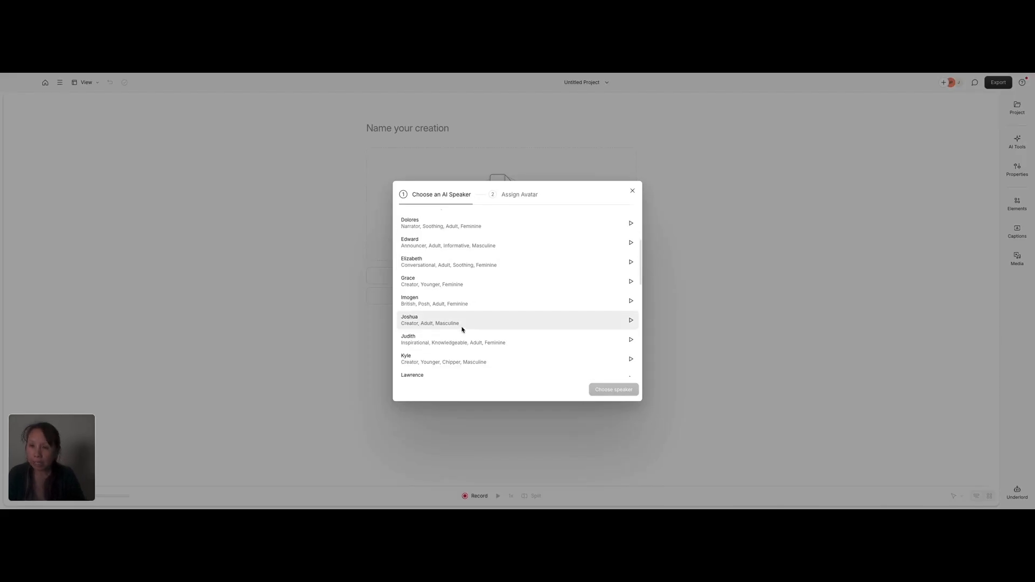
scroll(462, 329, down, 3)
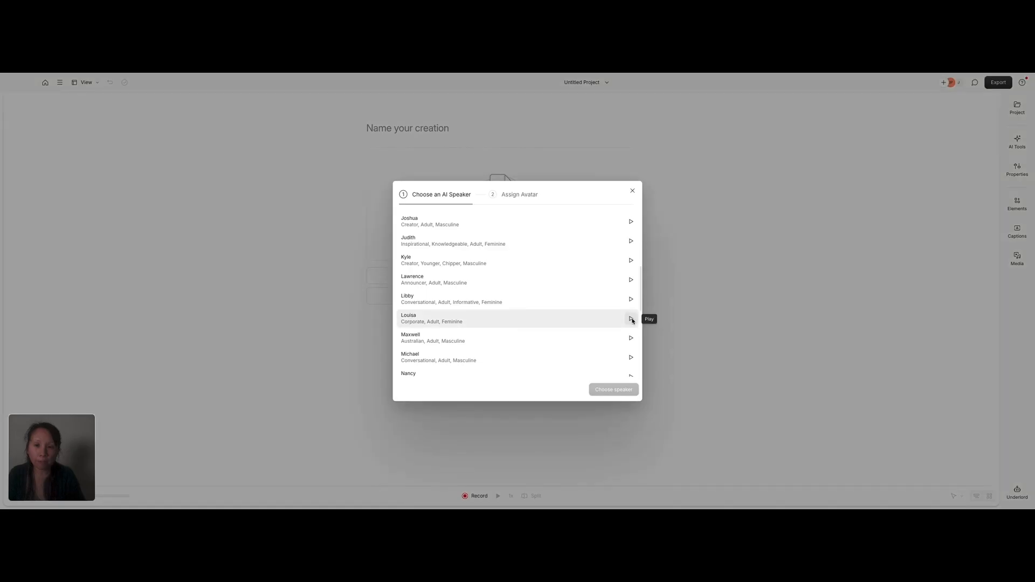
click(631, 319)
click(631, 319)
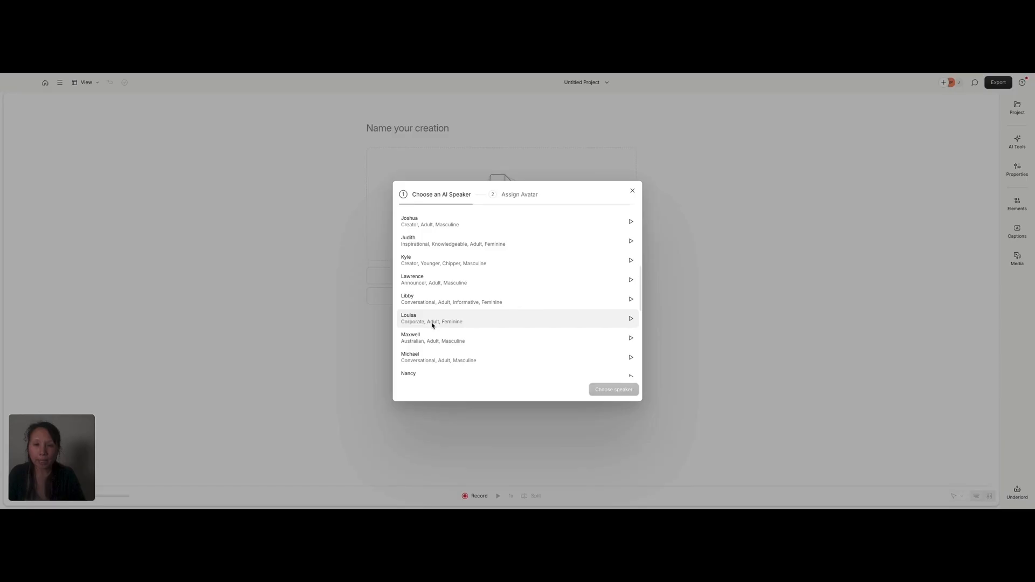
click(423, 320)
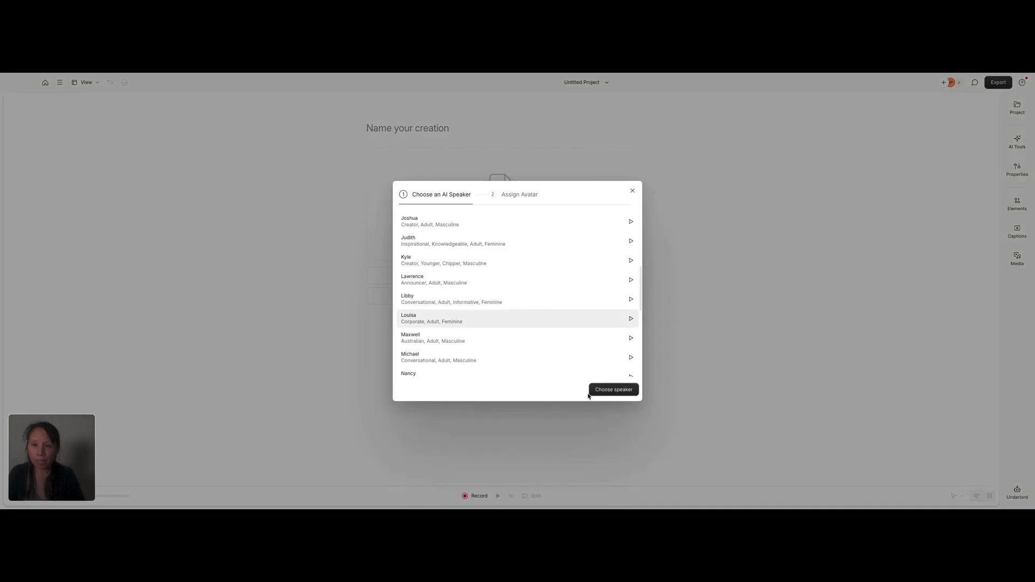
click(613, 391)
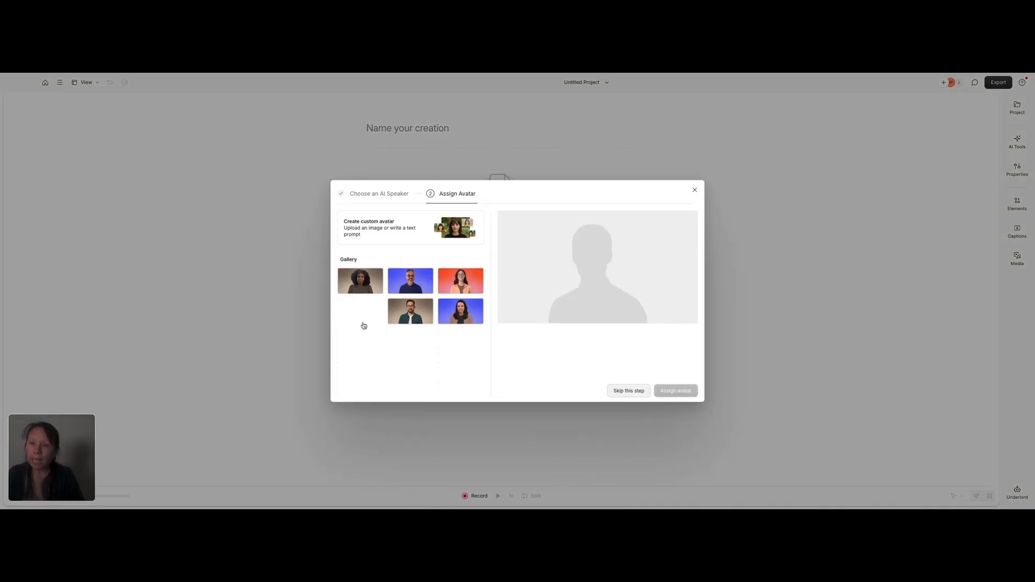
Look through the gallery of stock avatars available for the speaker.
scroll(377, 345, down, 8)
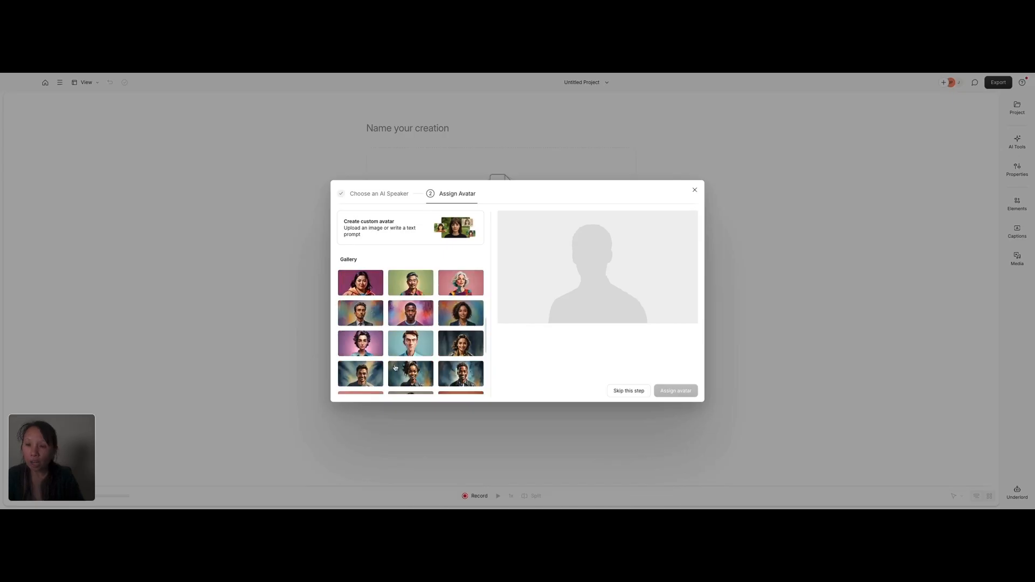
scroll(395, 368, down, 3)
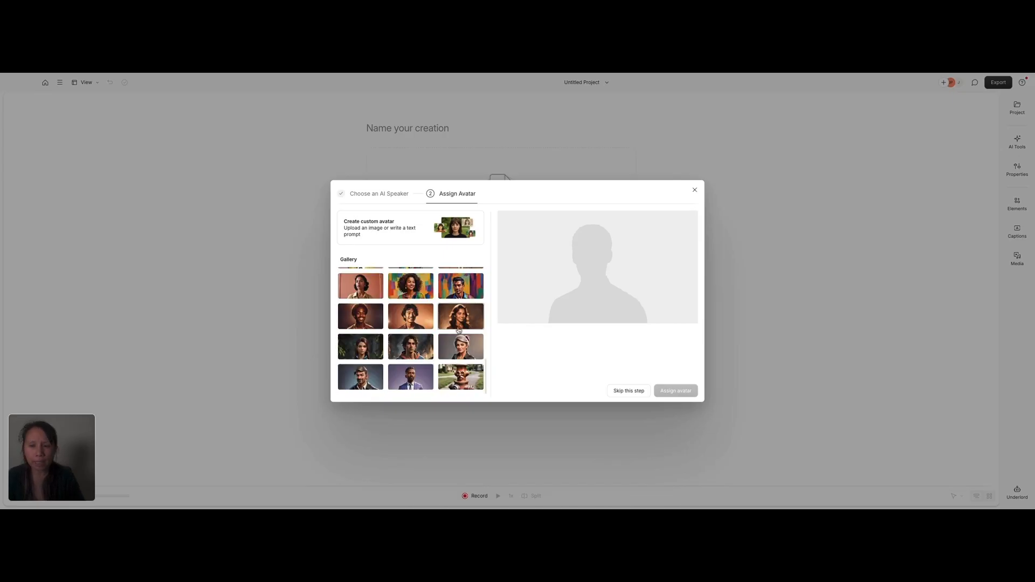
scroll(458, 332, up, 10)
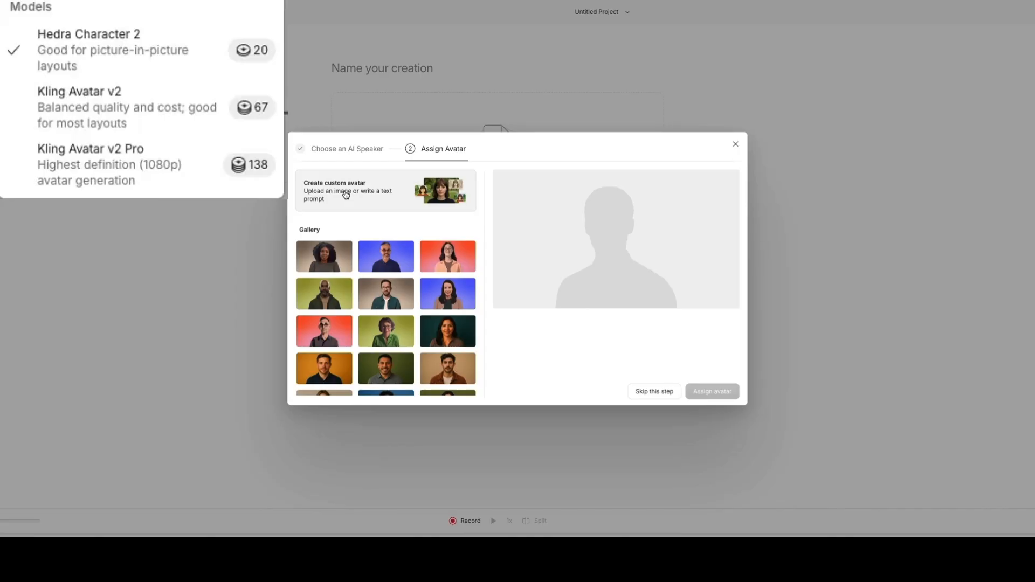
Open custom avatar creation and review the image generation models on offer.
click(346, 194)
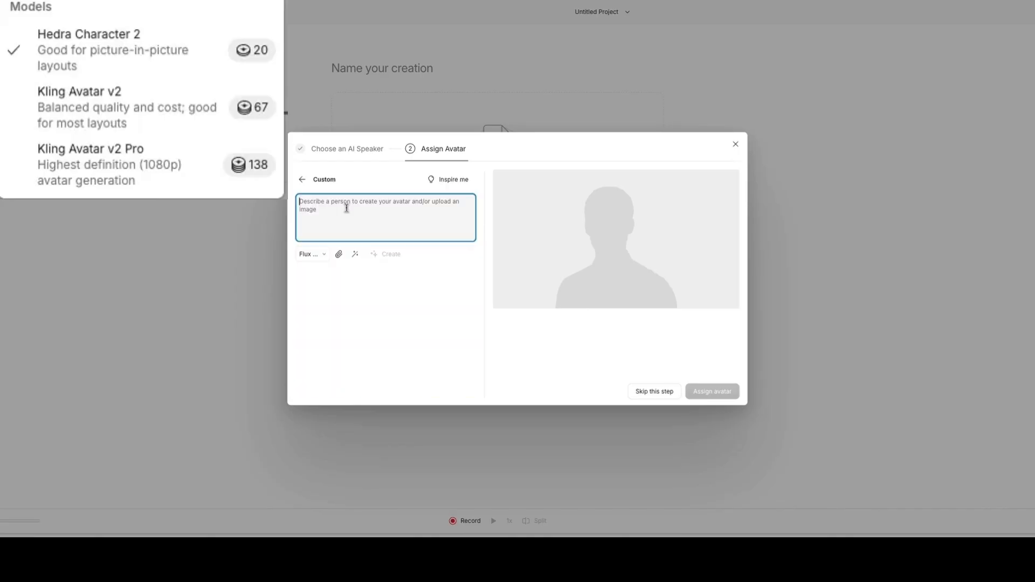
click(325, 257)
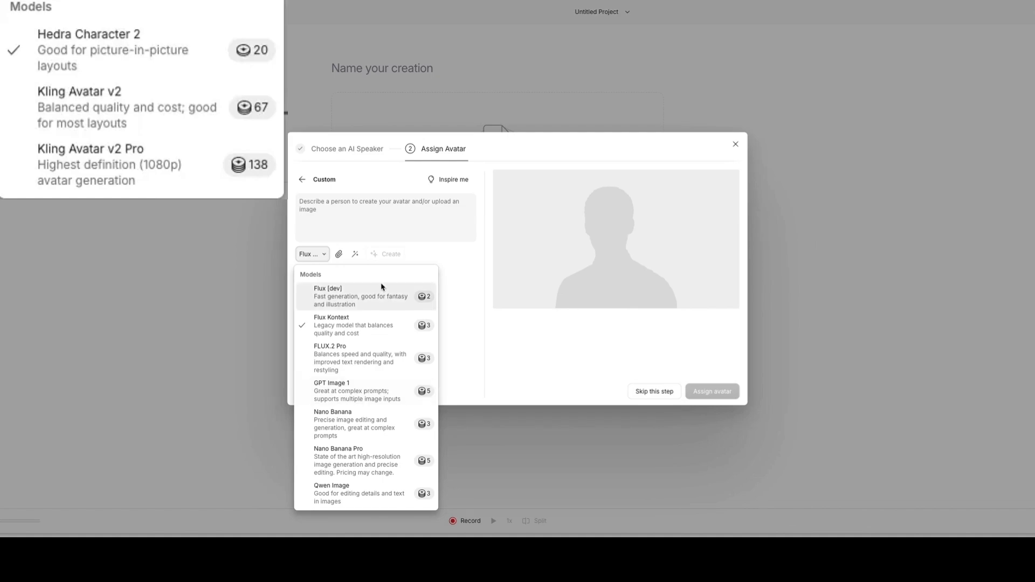
click(326, 254)
click(326, 254)
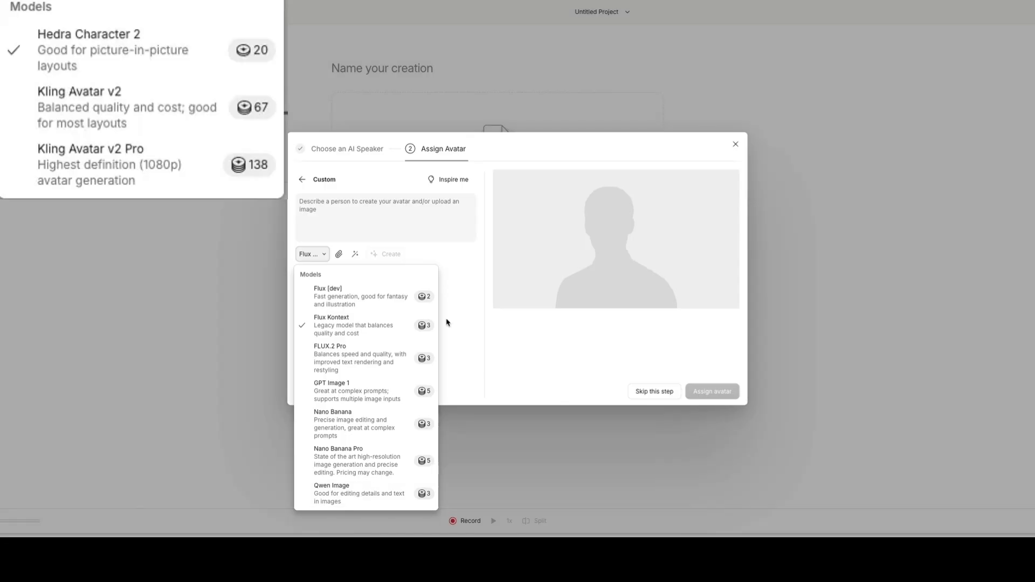
click(447, 323)
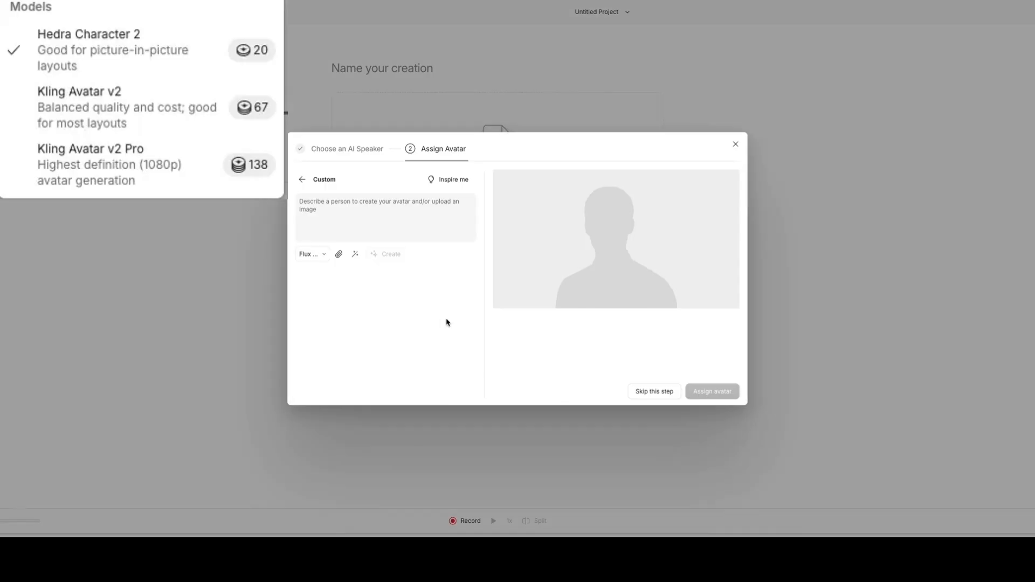
Write the custom avatar prompt "Add an office background image to my picture." and clear it again.
click(385, 213)
text(Add an office background ima)
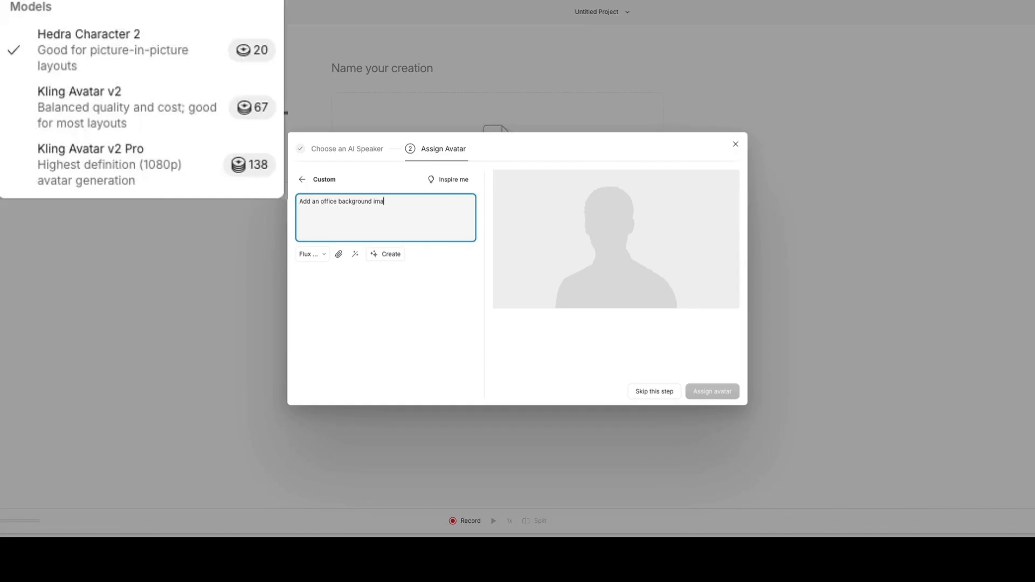
text(ge to my picture.)
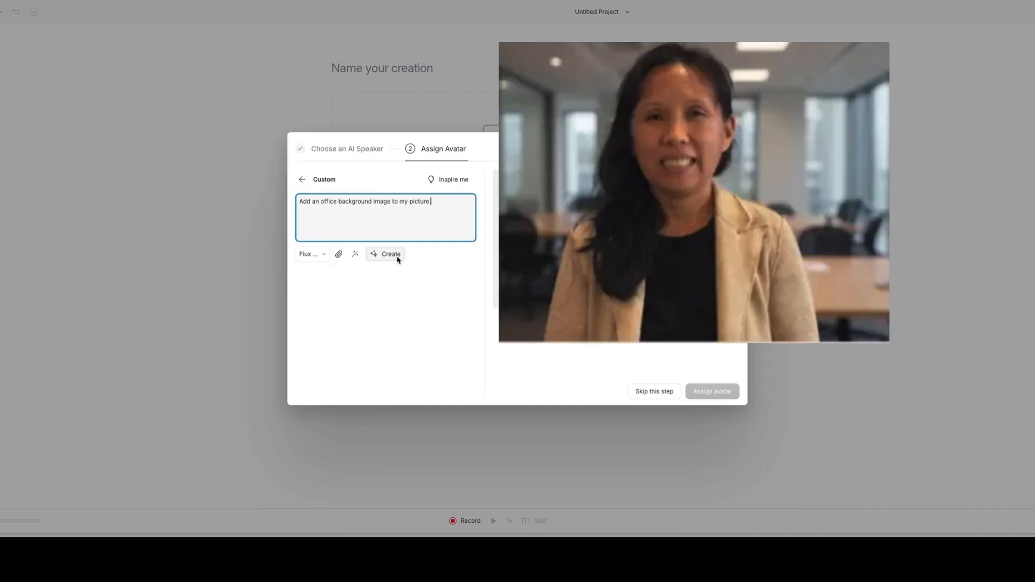
triple_click(449, 202)
key(BackSpace)
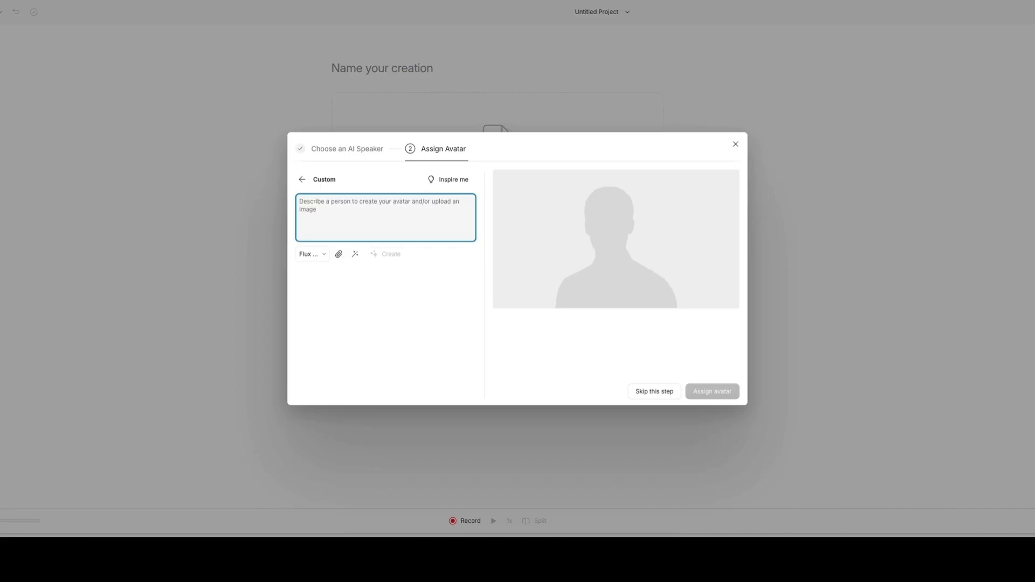
Fill the custom avatar description with a suggested prompt and close the avatar setup without creating an avatar.
click(459, 179)
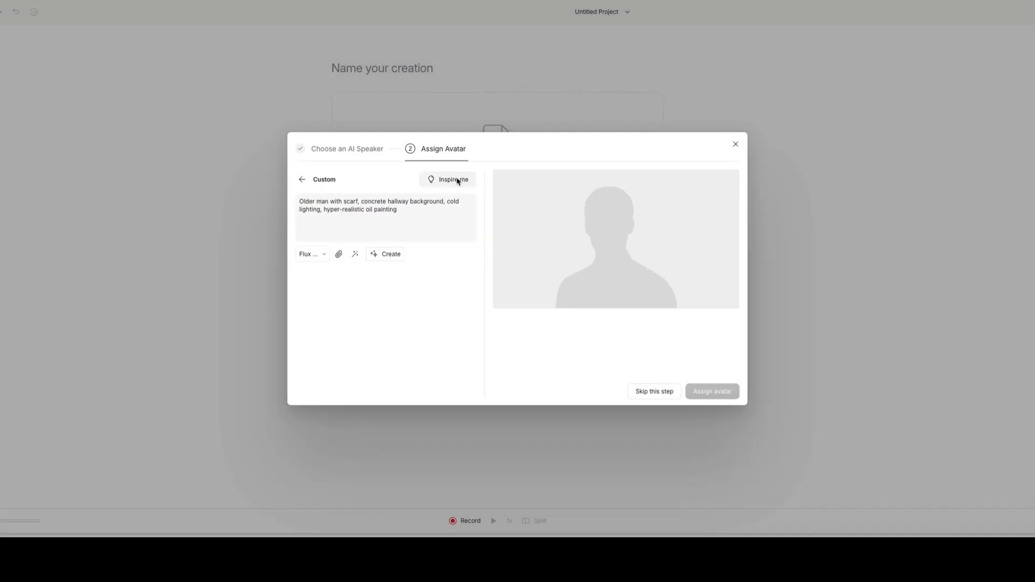
click(309, 205)
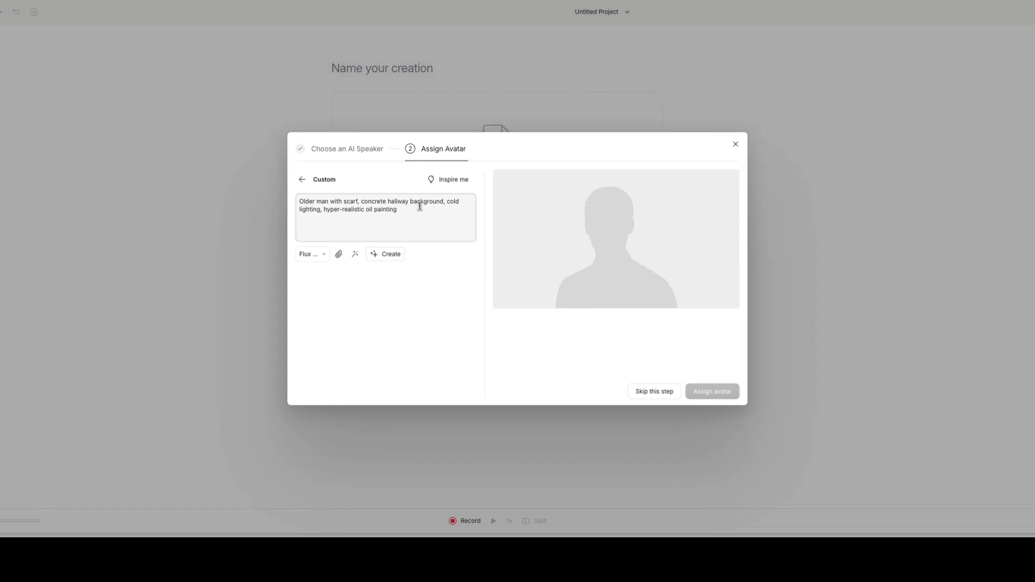
click(313, 254)
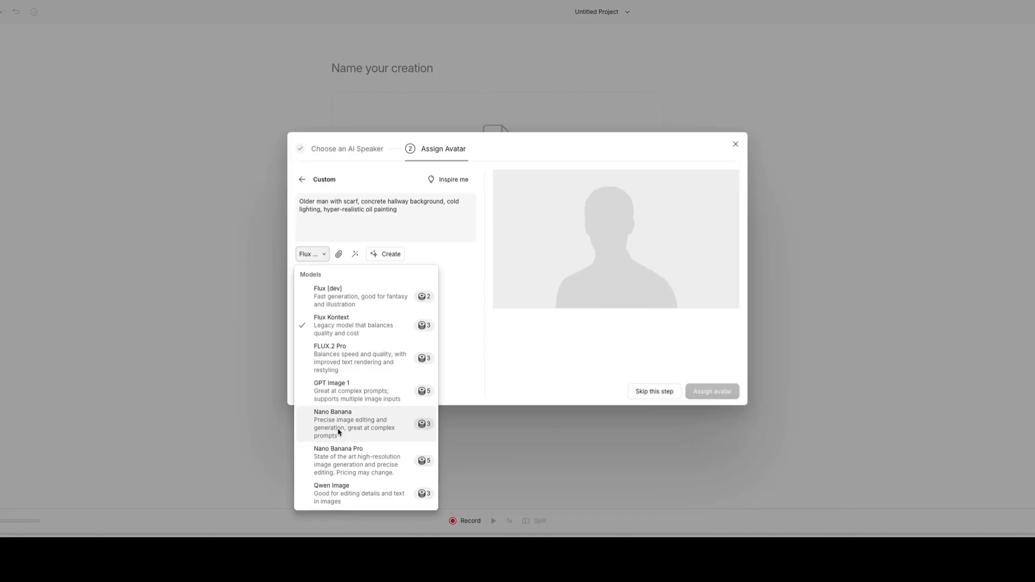
click(482, 328)
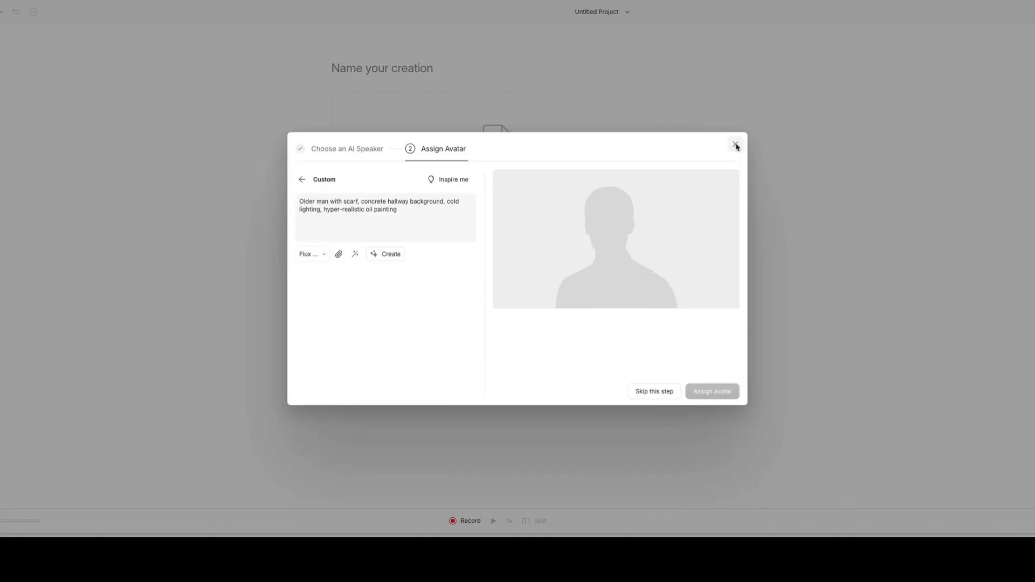
click(736, 144)
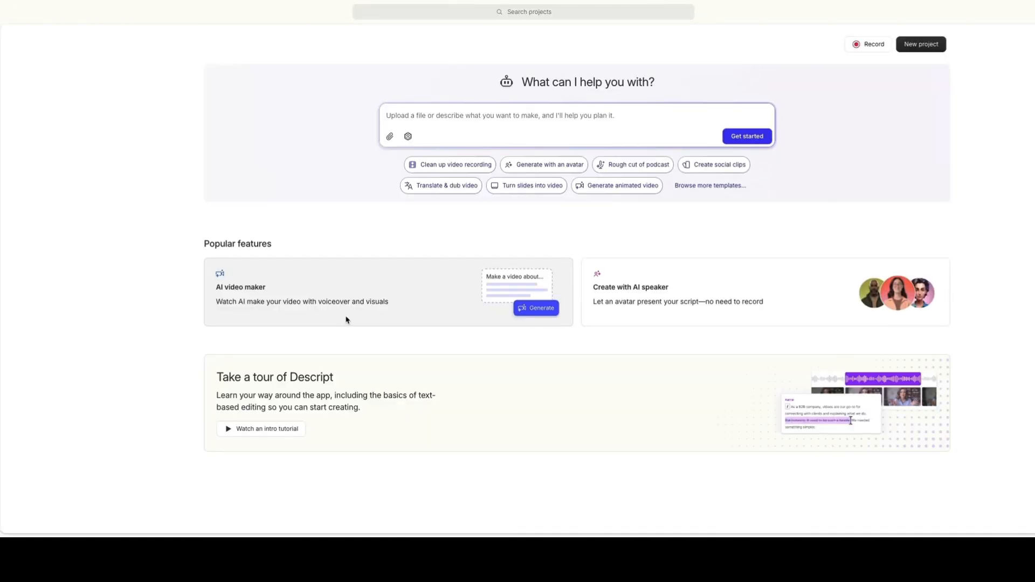
Generate the avatar video for the Lesson 1 and Lesson 2 script lines with the Hedra Character 2 model.
click(346, 320)
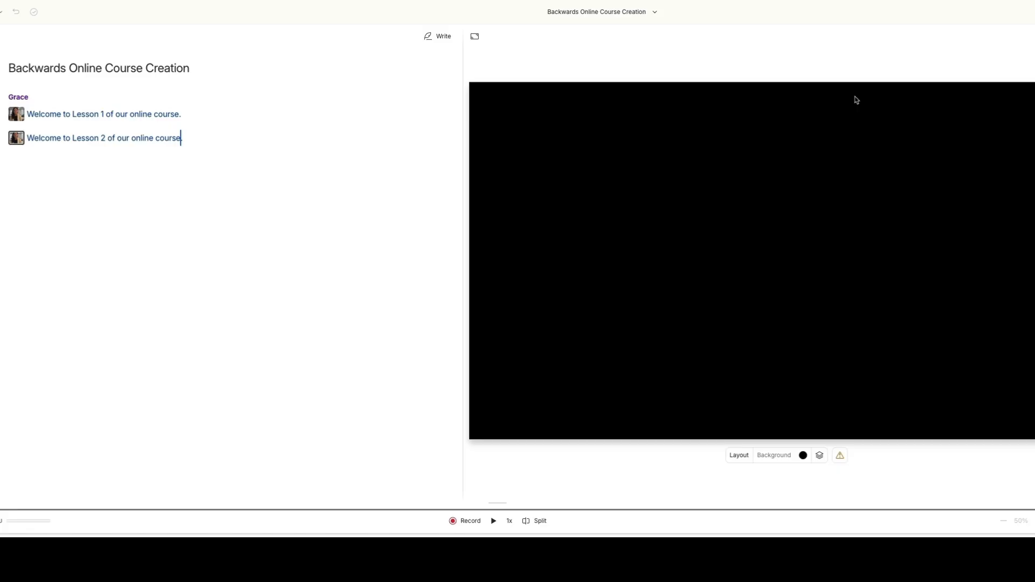
double_click(28, 114)
key(Down)
click(30, 114)
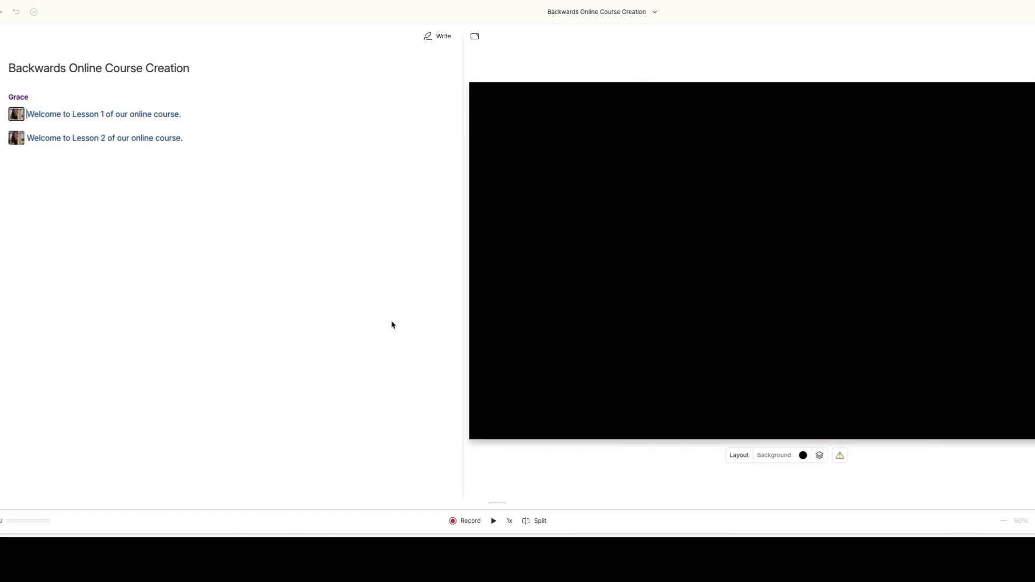
click(492, 522)
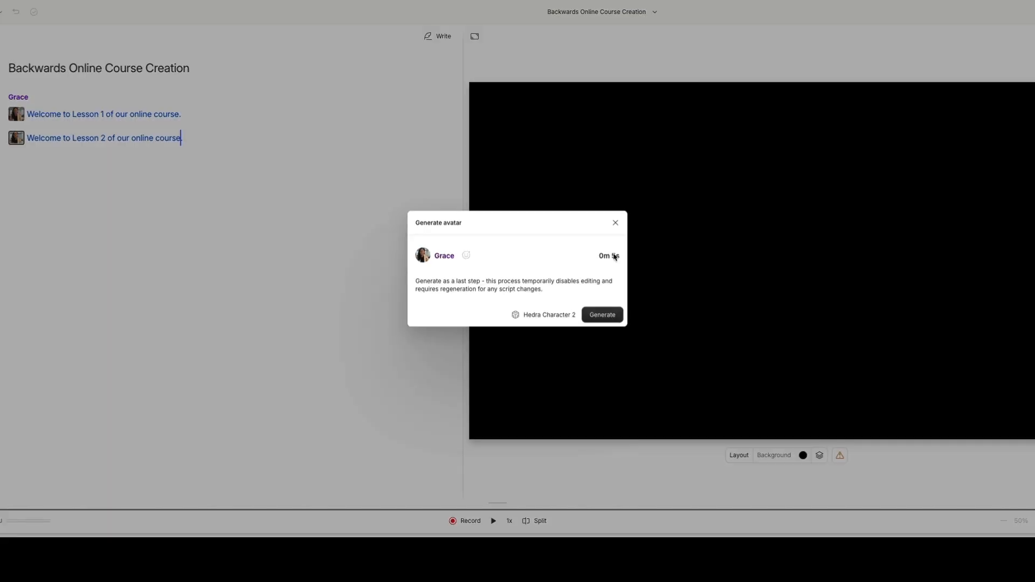
click(613, 317)
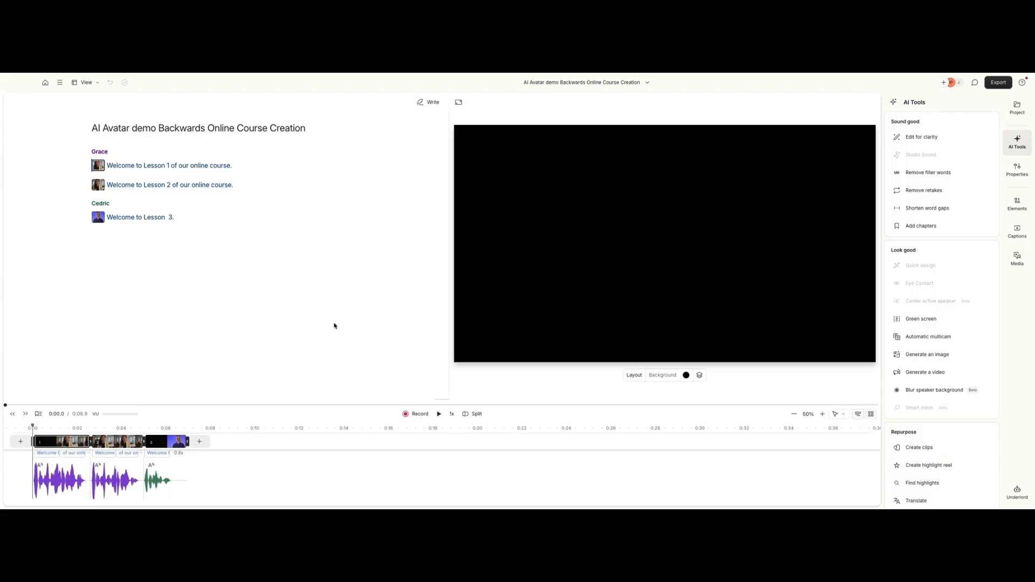
Play the AI Avatar demo composition to check the generated Lesson 1 and Lesson 2 avatar scenes.
click(439, 414)
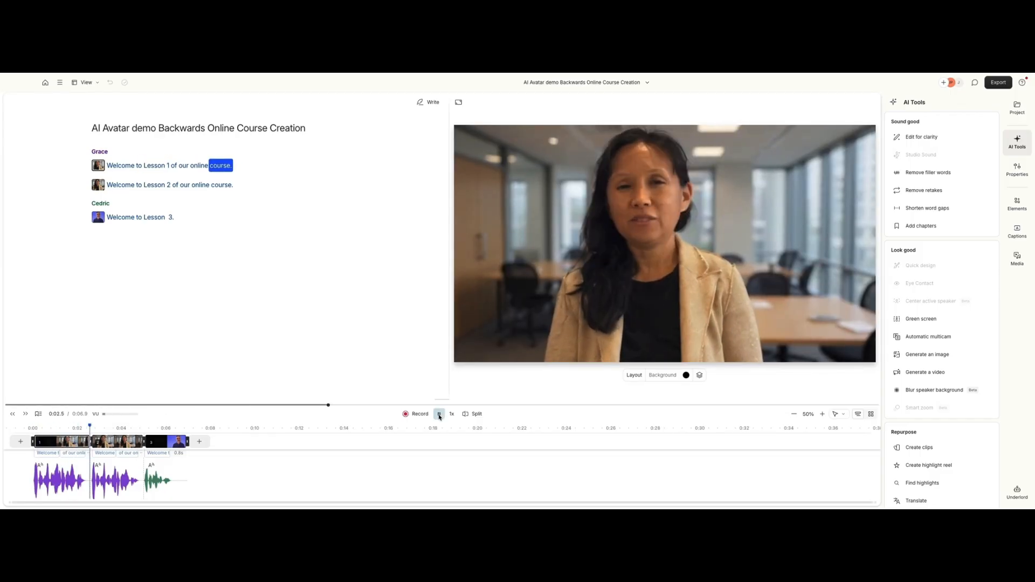
click(439, 414)
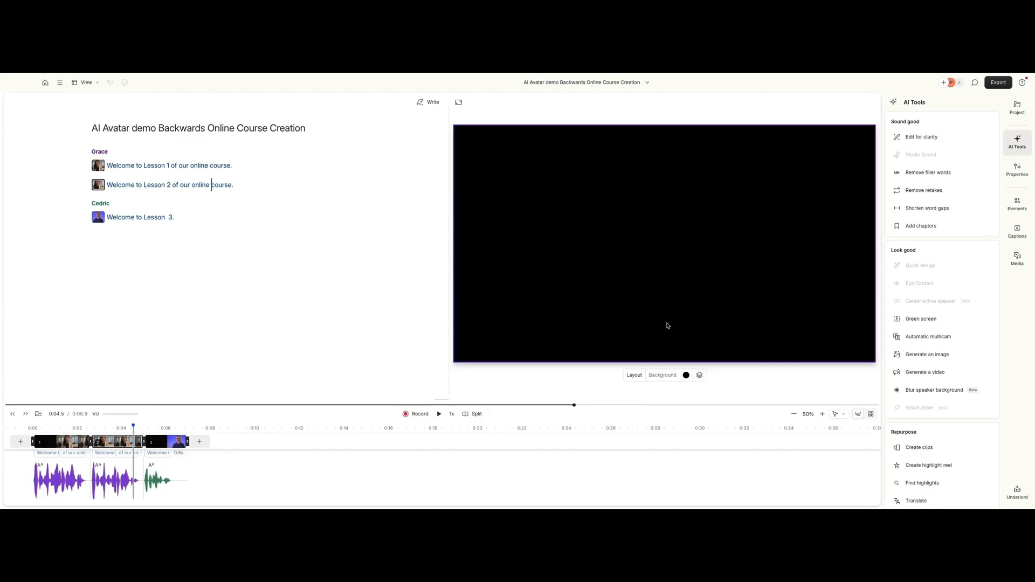
mouse_move(96, 155)
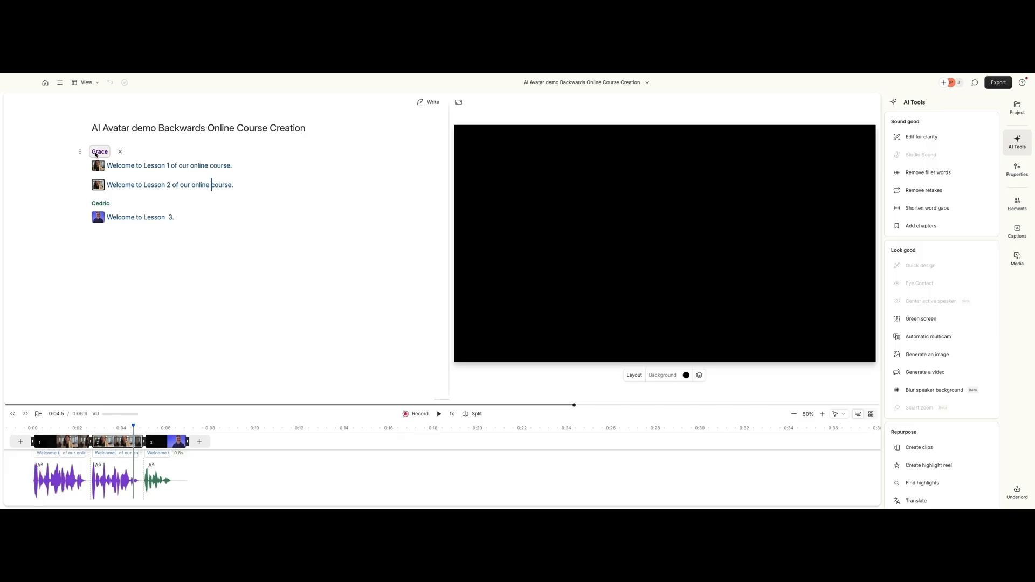
click(107, 166)
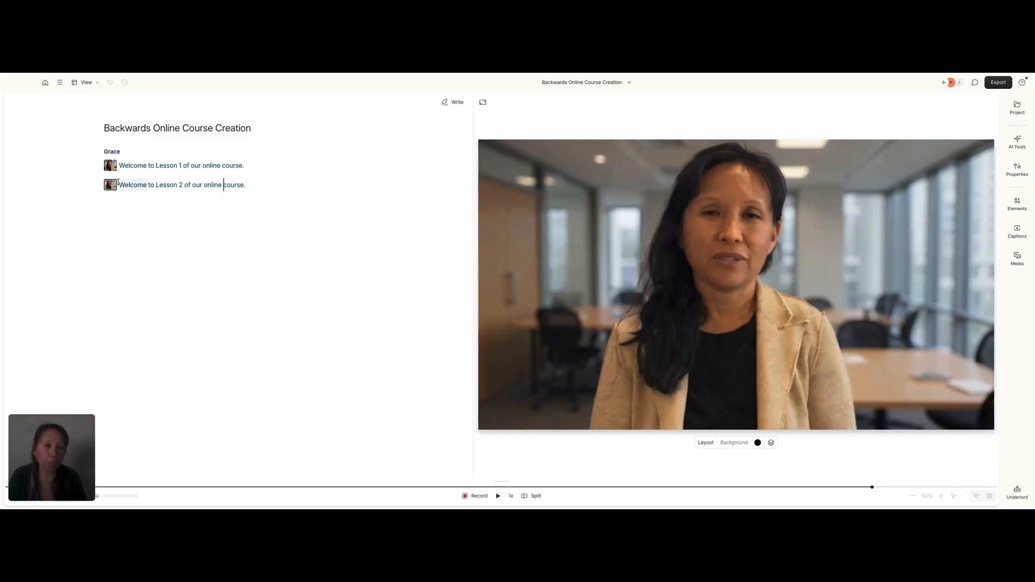
Add a new scene below the Lesson 2 line and write its AI speech text "Welcome to Lesson 3.".
click(270, 190)
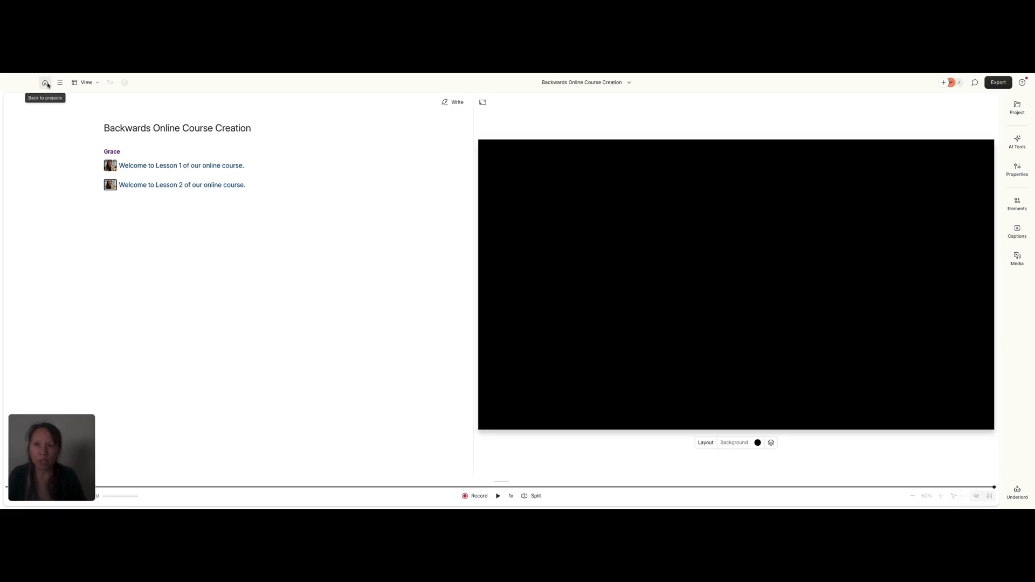
key(Return)
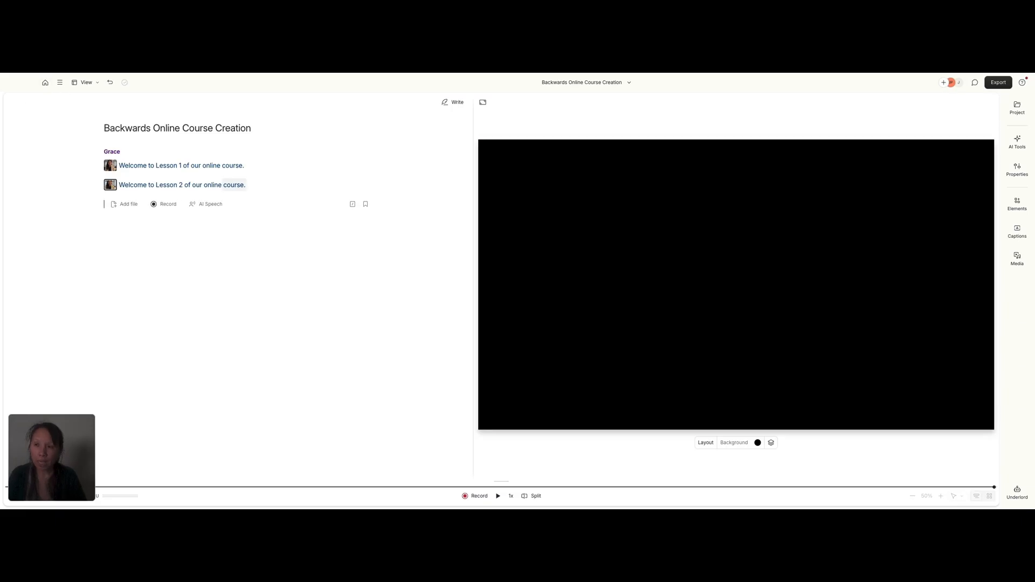
click(161, 190)
text(/)
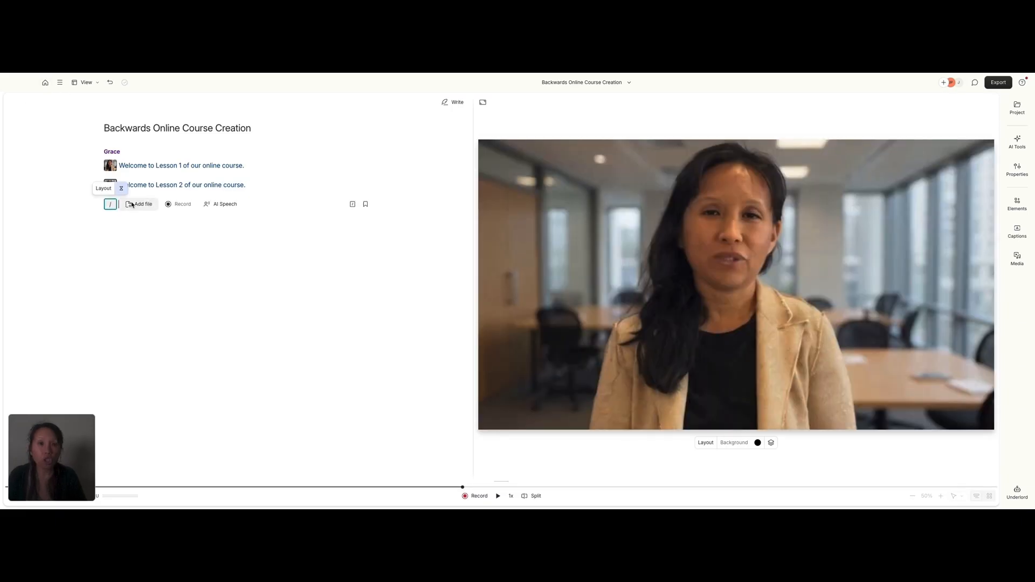
click(216, 205)
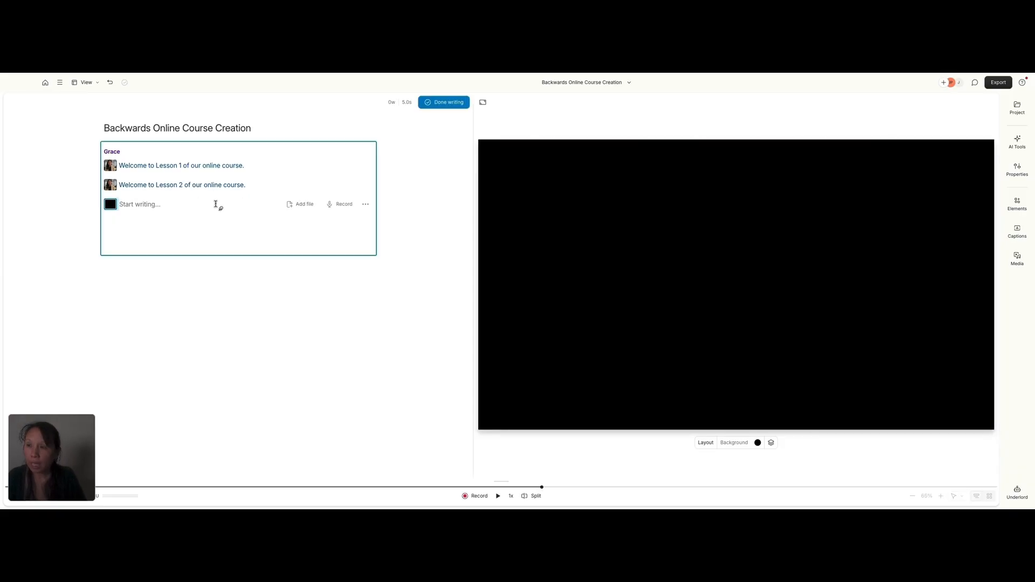
text(Welcome to Lesson  3.)
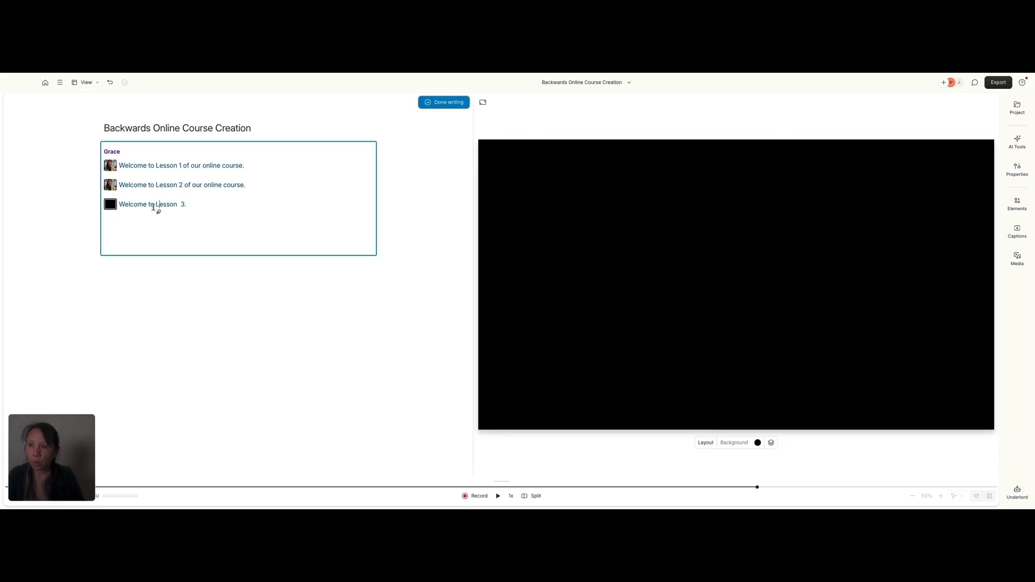
click(203, 208)
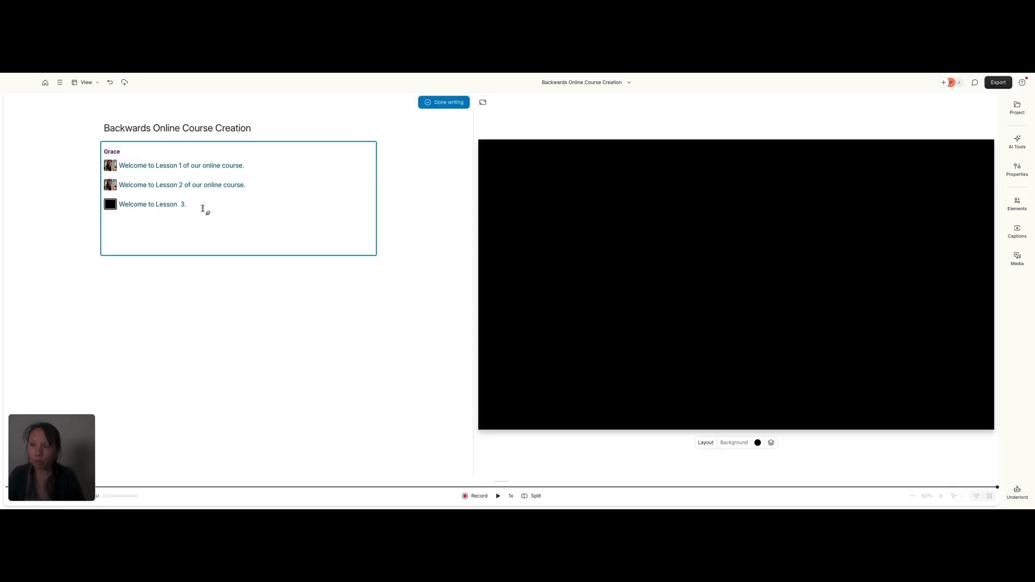
Finish writing the "Welcome to Lesson 3." line and generate its text-to-speech audio.
click(114, 207)
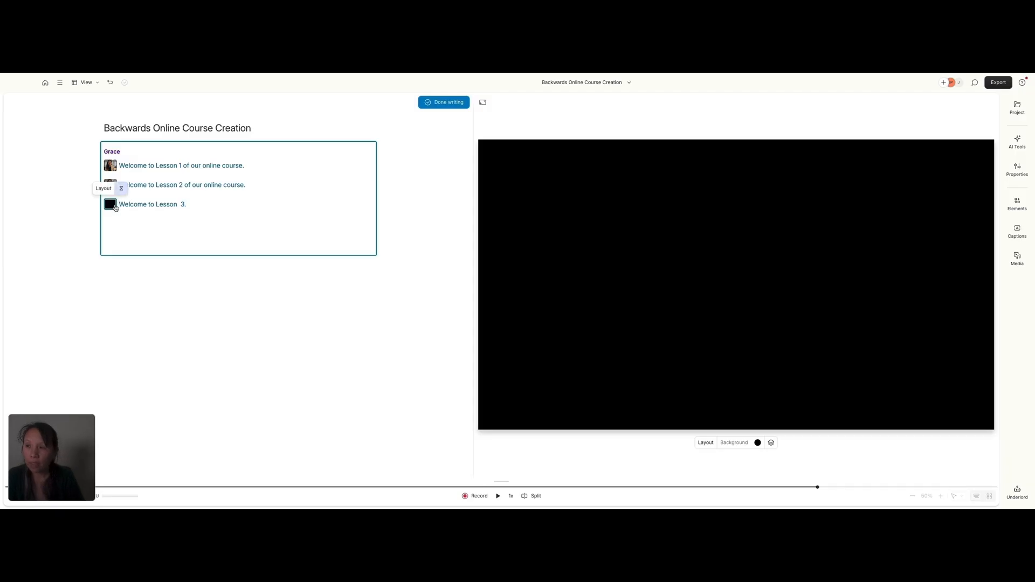
click(208, 214)
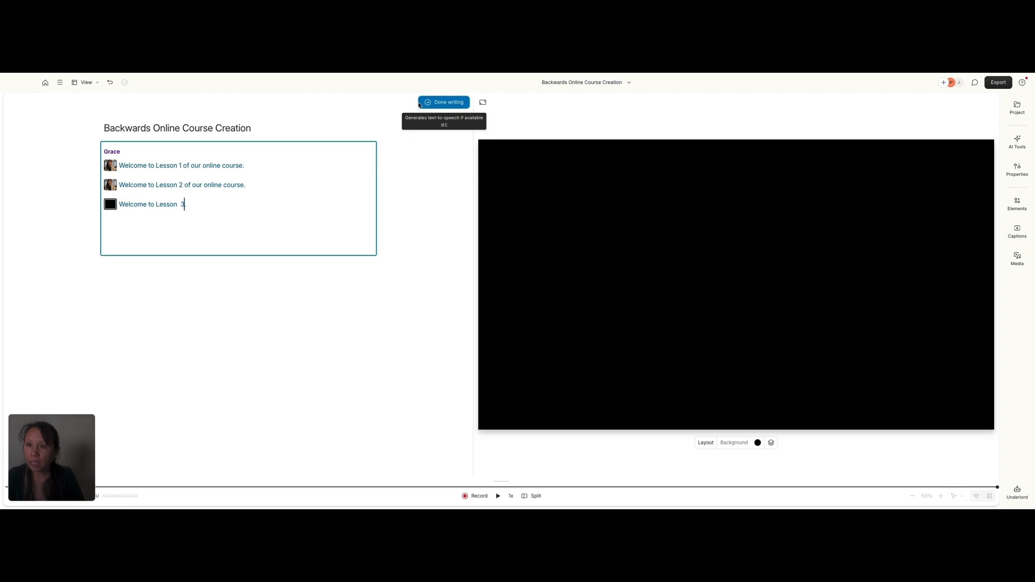
click(431, 103)
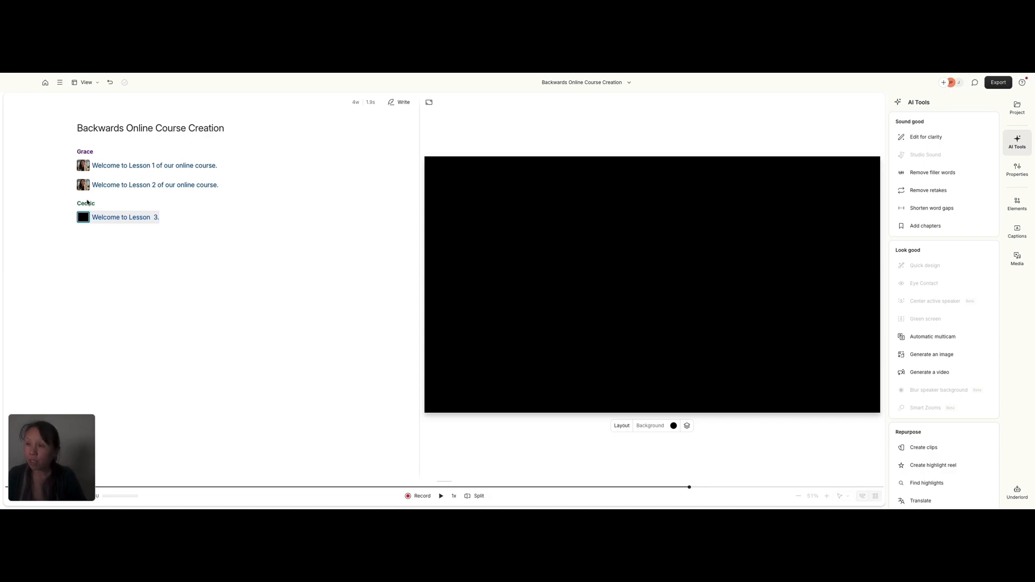
Open the avatar assignment for Cedric, the AI speaker of the Lesson 3 line, and browse the gallery of ready-made avatars.
mouse_move(87, 206)
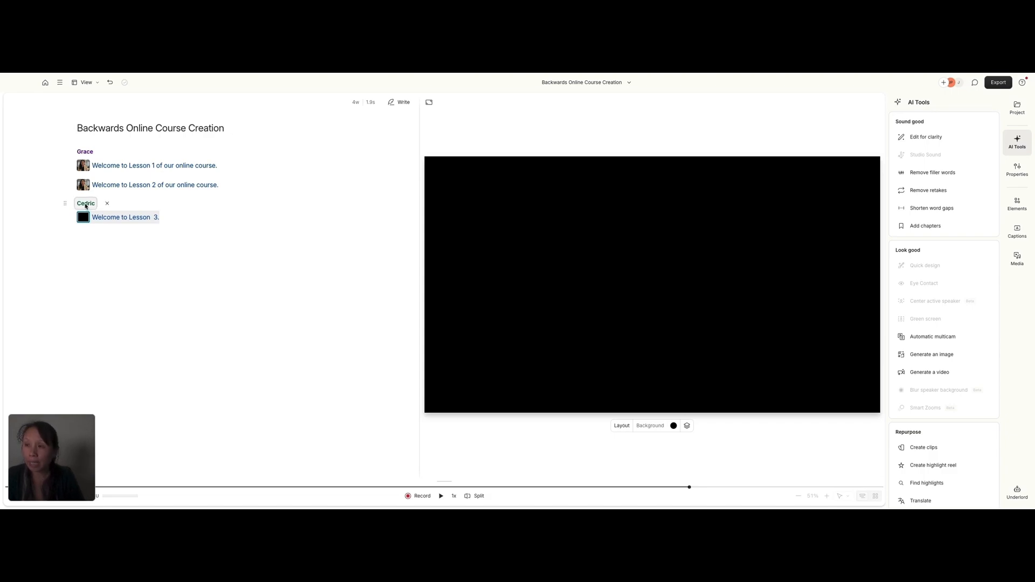
click(85, 204)
click(85, 205)
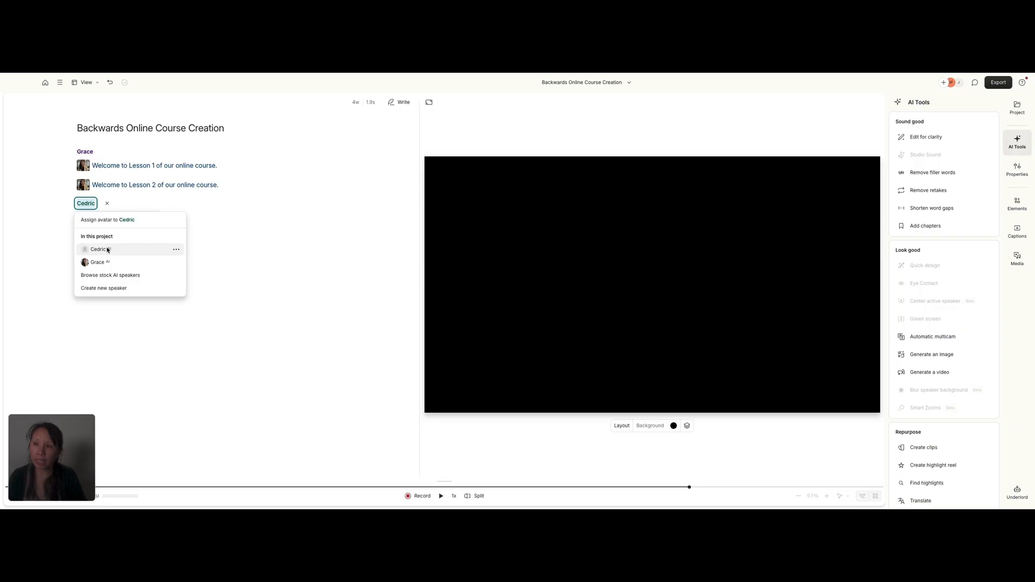
click(102, 220)
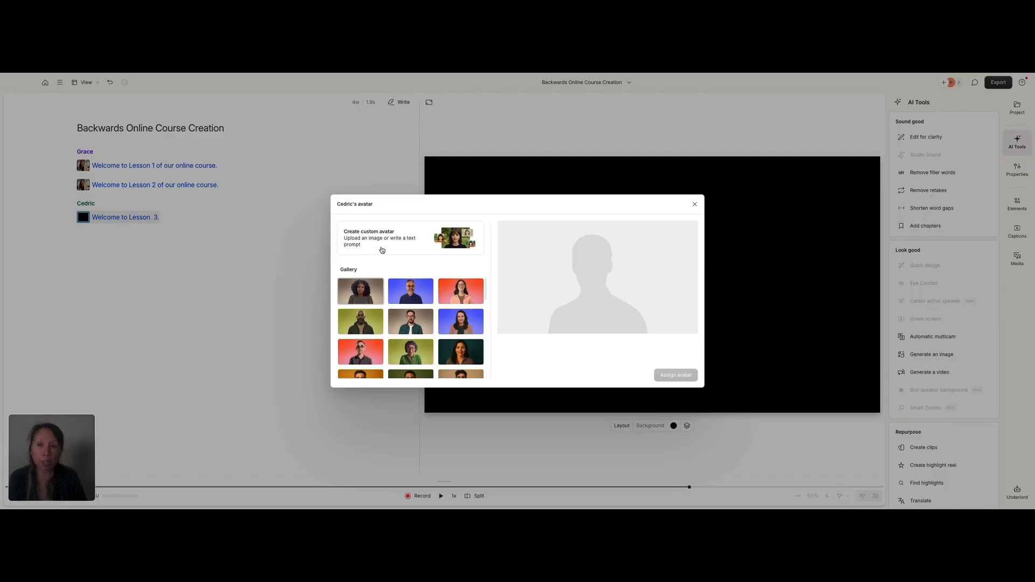
scroll(406, 325, down, 1)
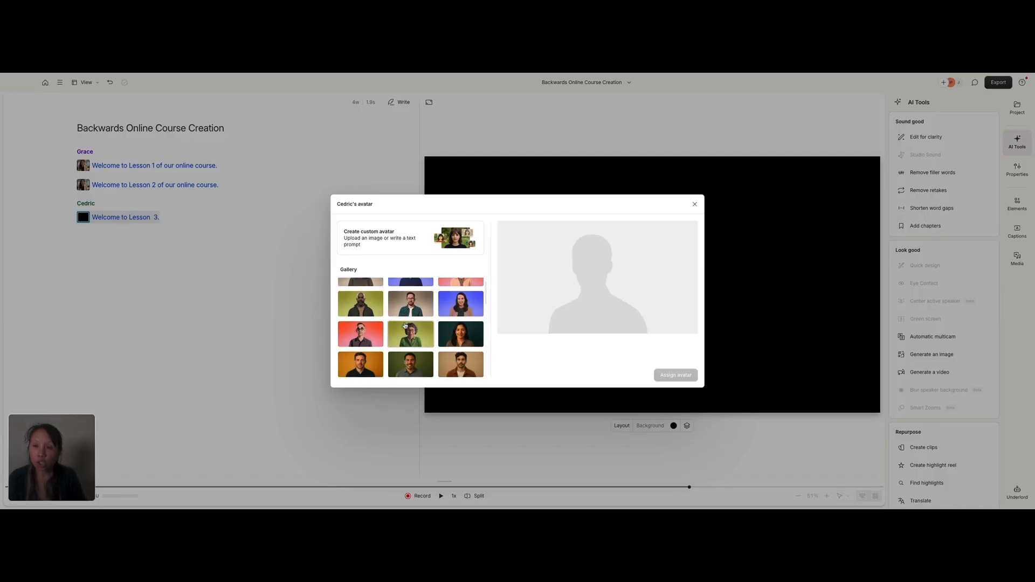
scroll(405, 326, down, 5)
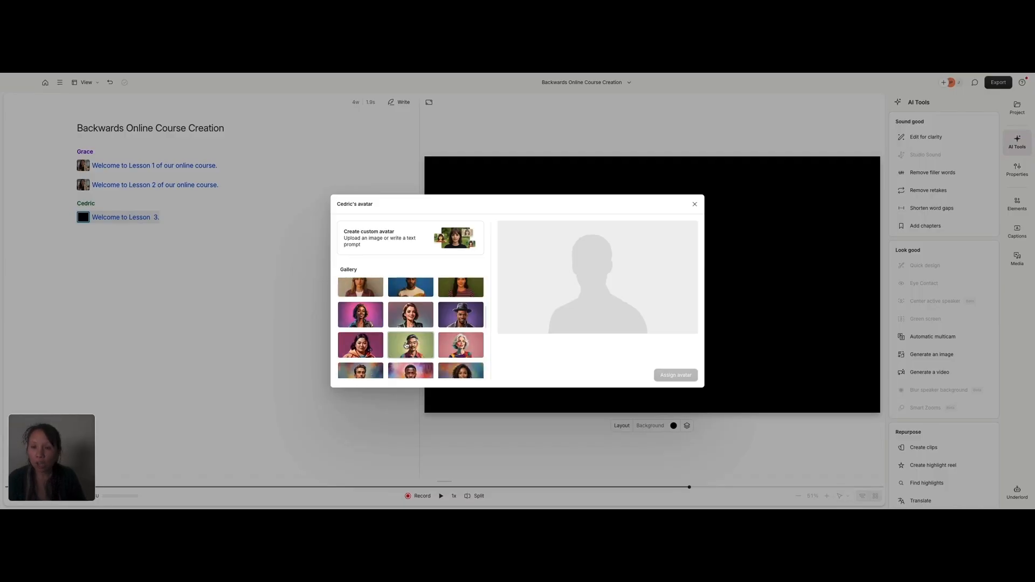
scroll(406, 346, down, 3)
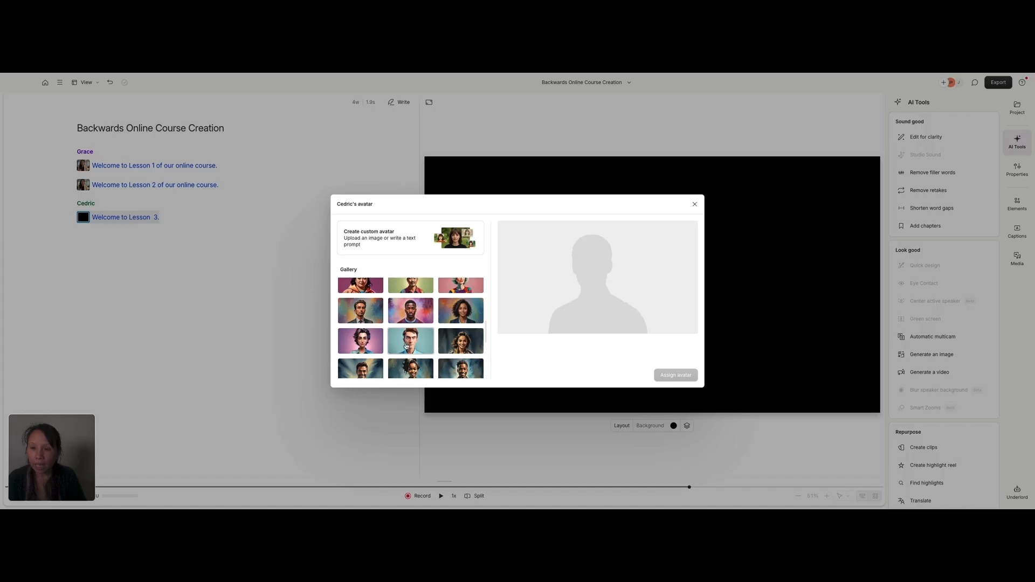
scroll(406, 345, up, 10)
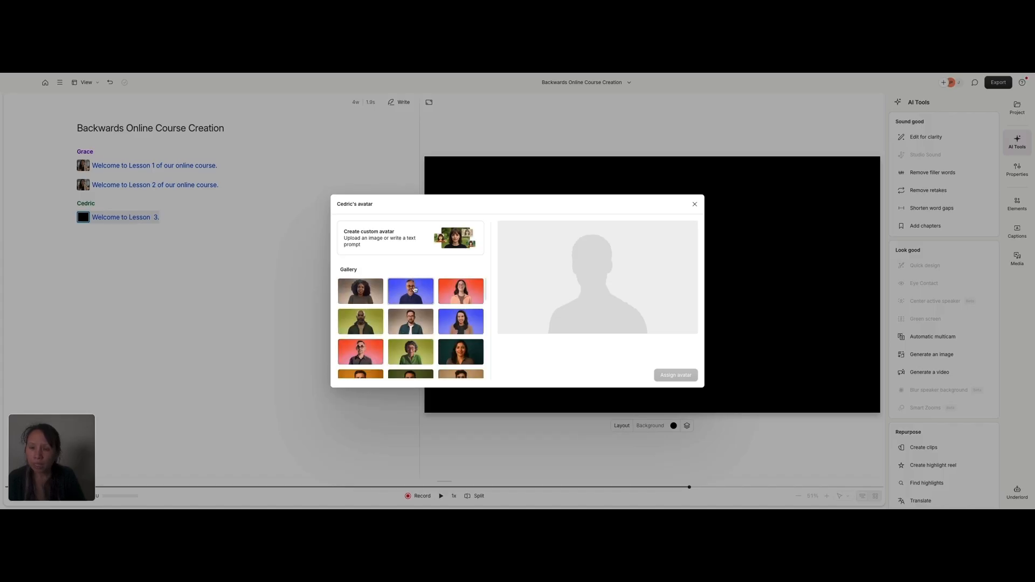